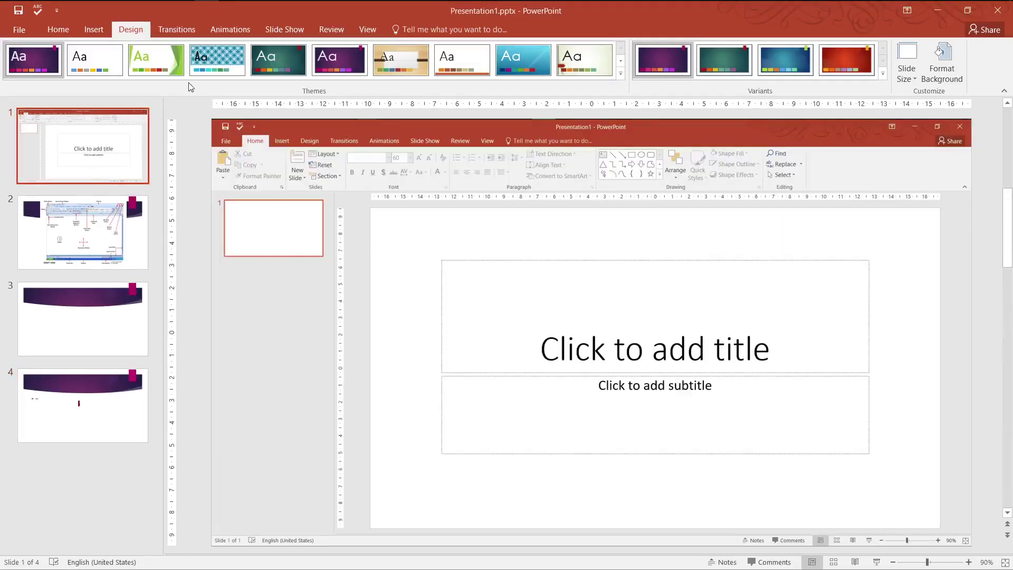
Bring up the Transitions ribbon for Presentation1.pptx.
left_click(177, 30)
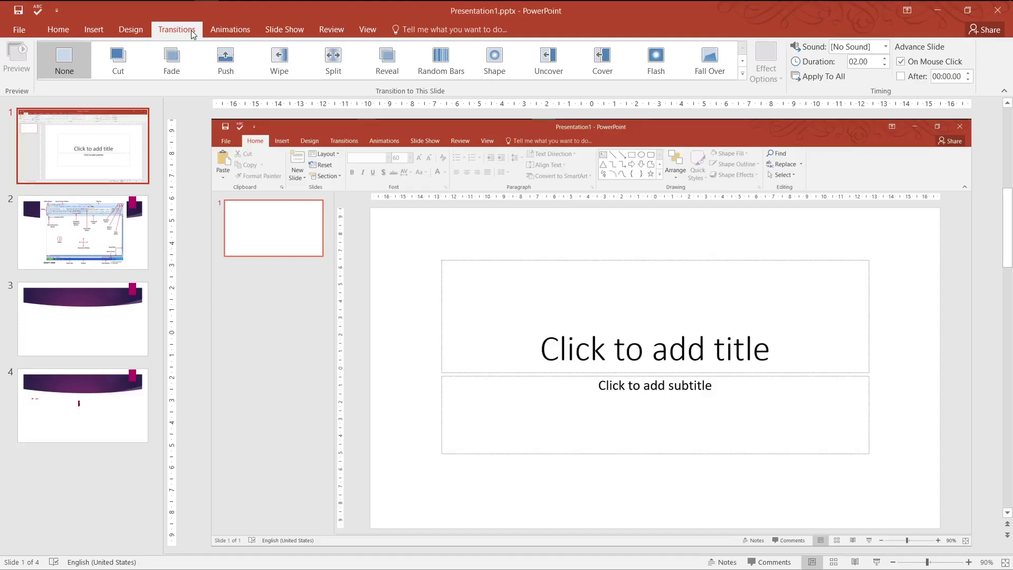
Move the Draft View slide to position 4, then open the empty slide 2.
left_click_drag(83, 233, 55, 440)
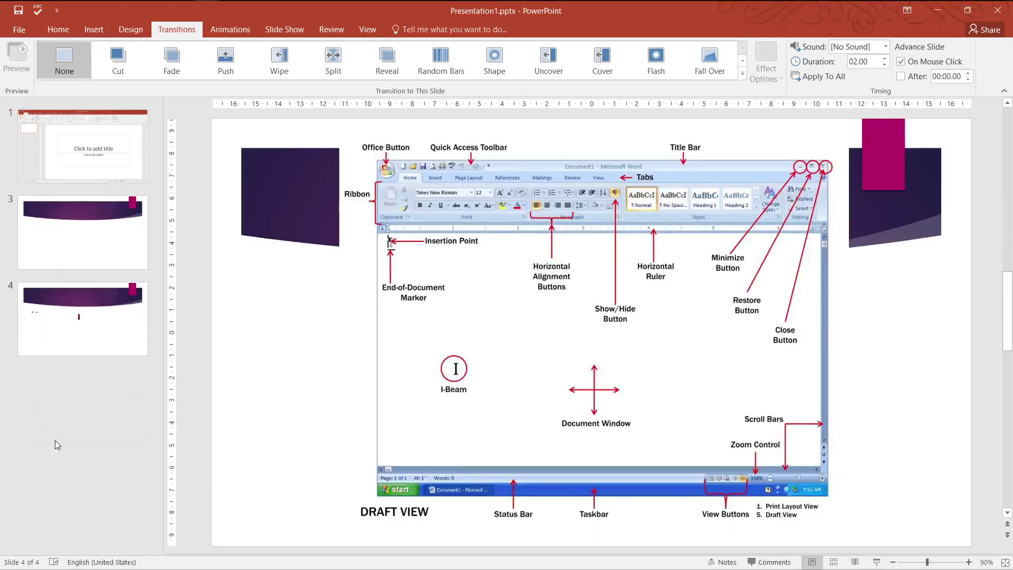
left_click(72, 132)
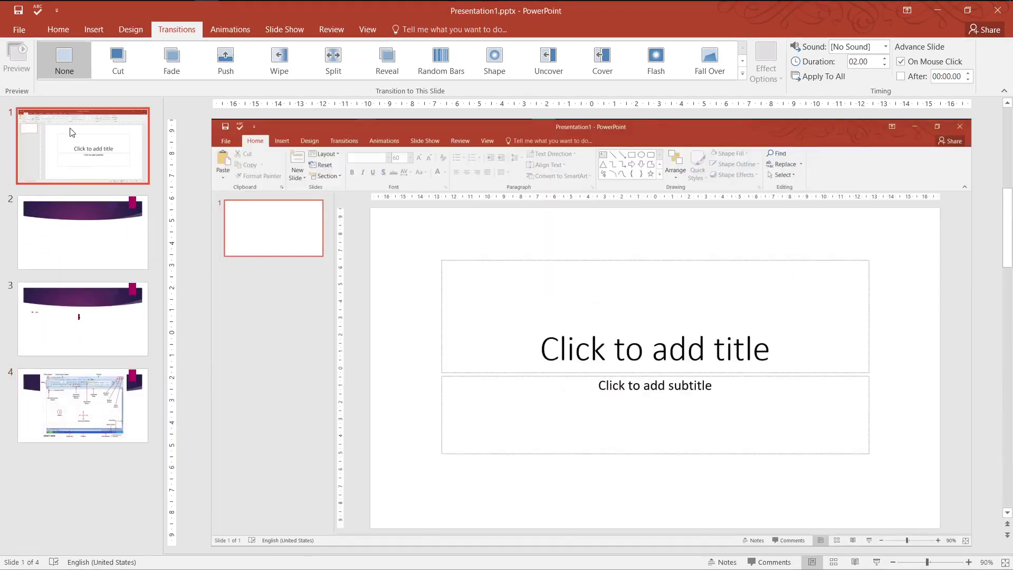
left_click(68, 226)
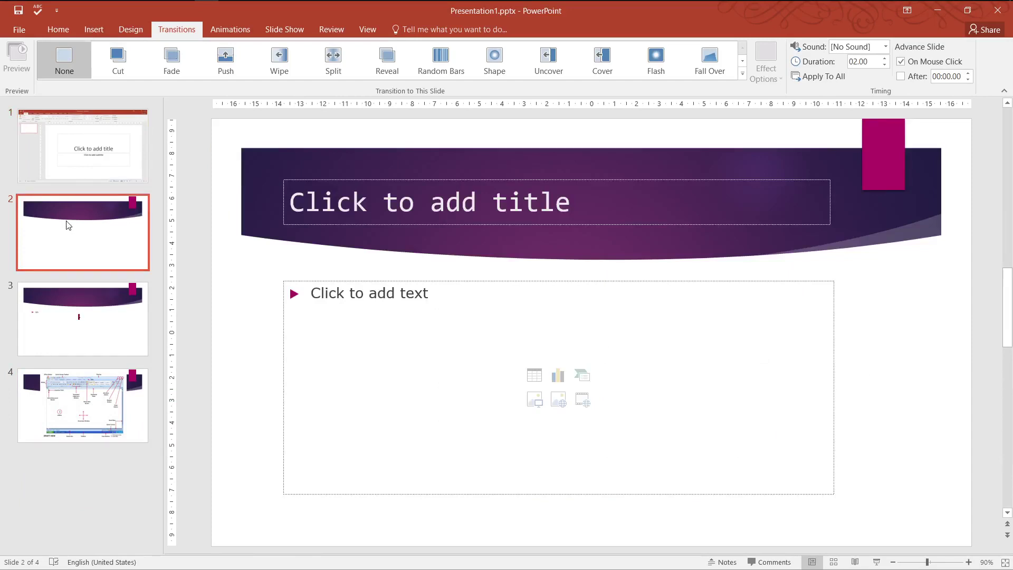
Type 'Title' as slide 2's title and 'Some contents' as its bullet text.
left_click(348, 202)
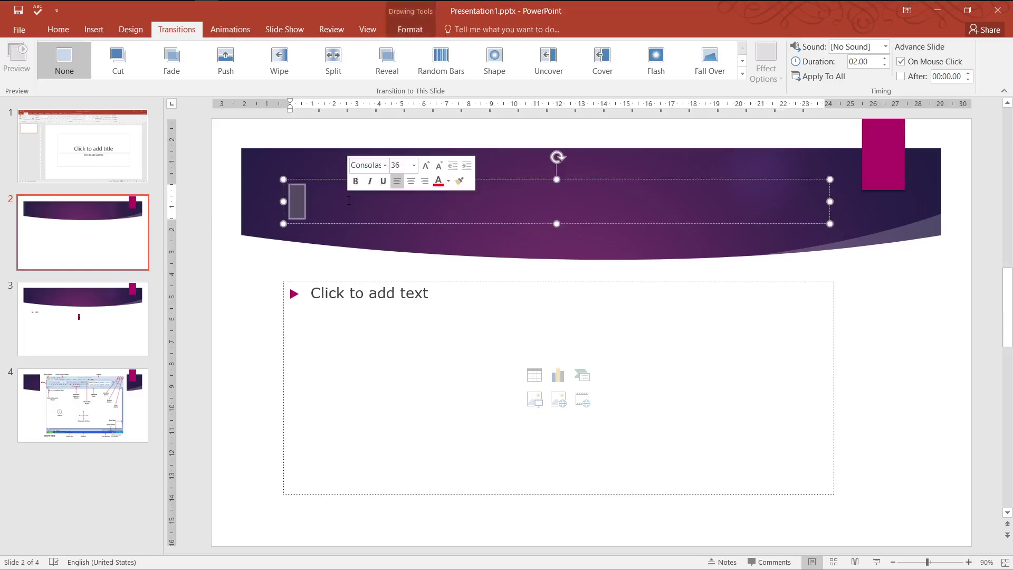
type("Tit")
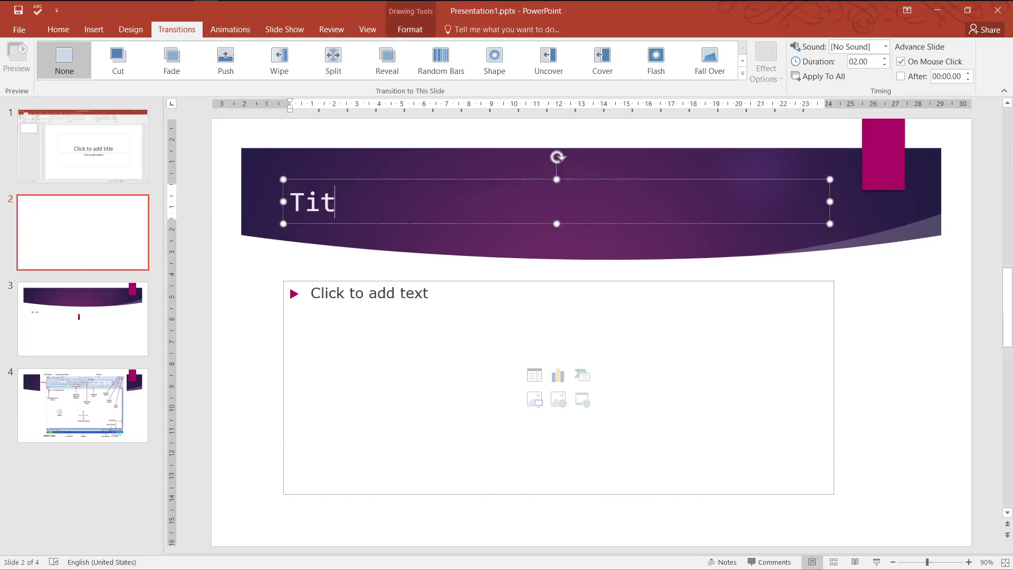
type("le")
left_click(366, 342)
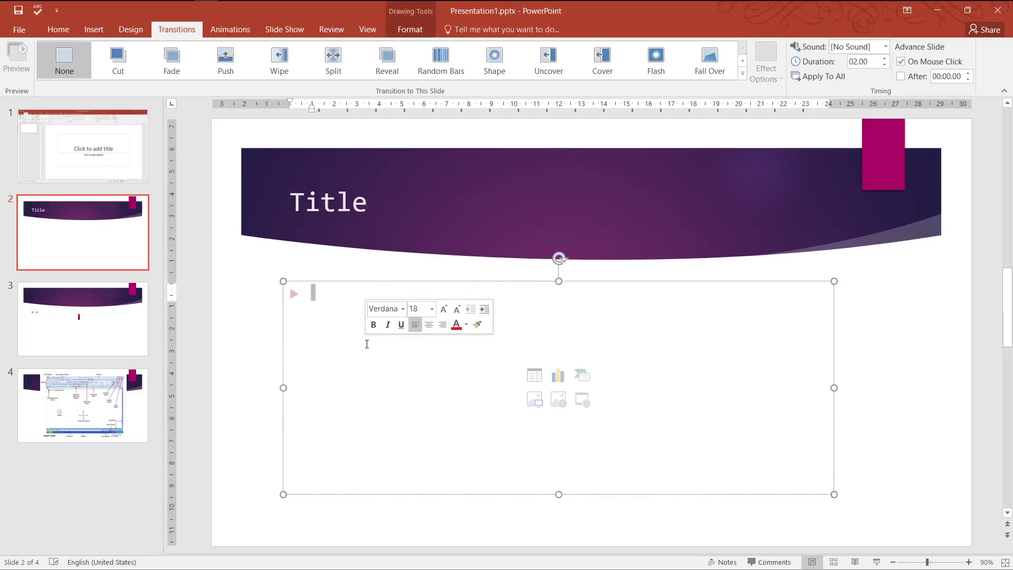
type("Some con")
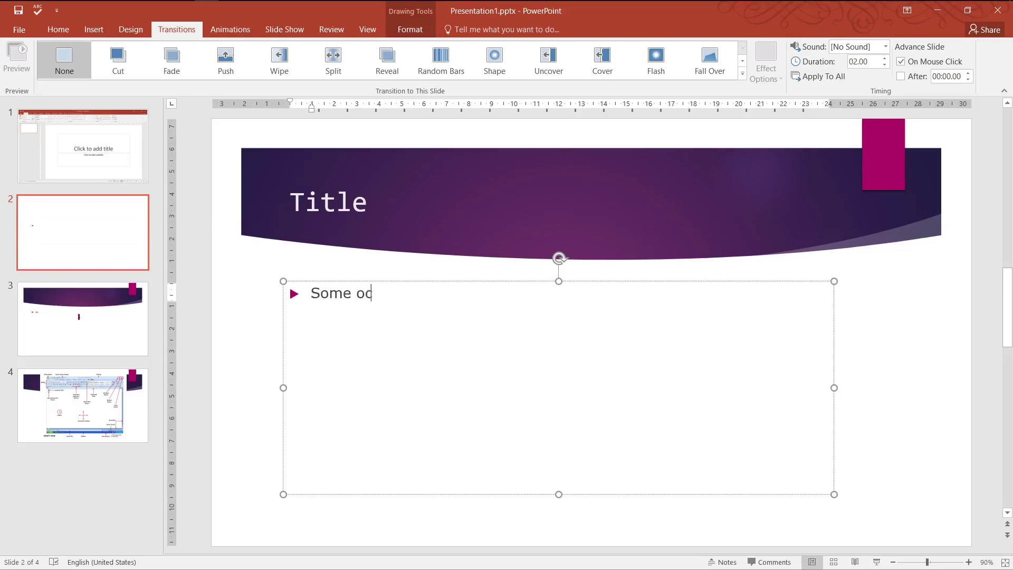
type("tents")
left_click(432, 269)
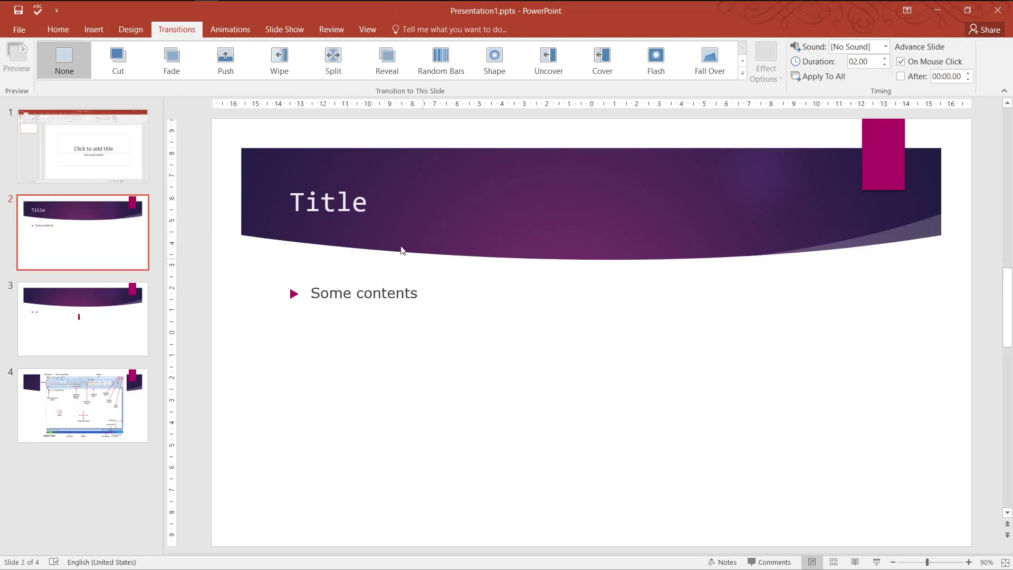
Select the slide 2 title text 'Title' and show the Animations ribbon.
left_click(352, 202)
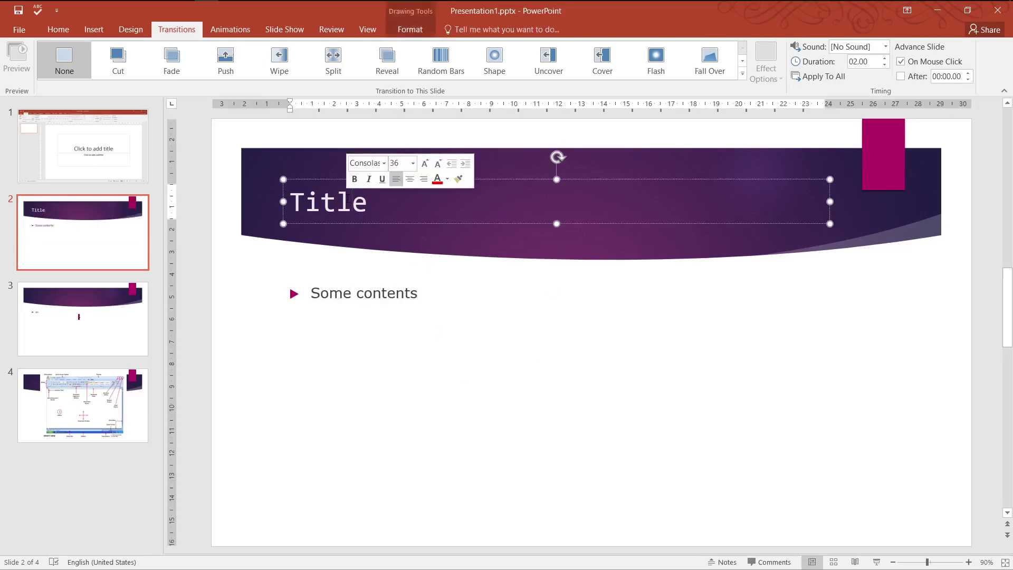
double_click(348, 202)
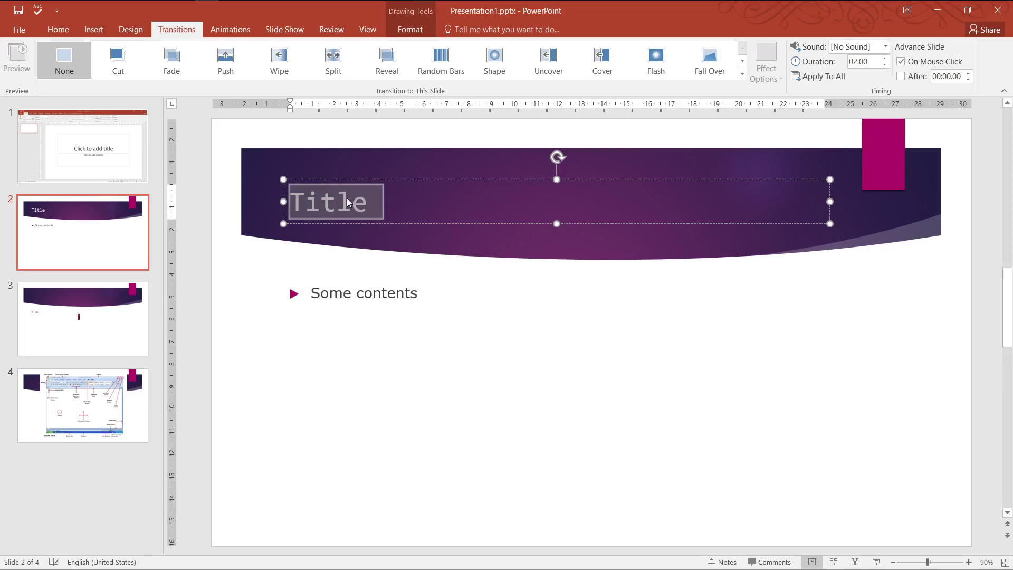
left_click(303, 157)
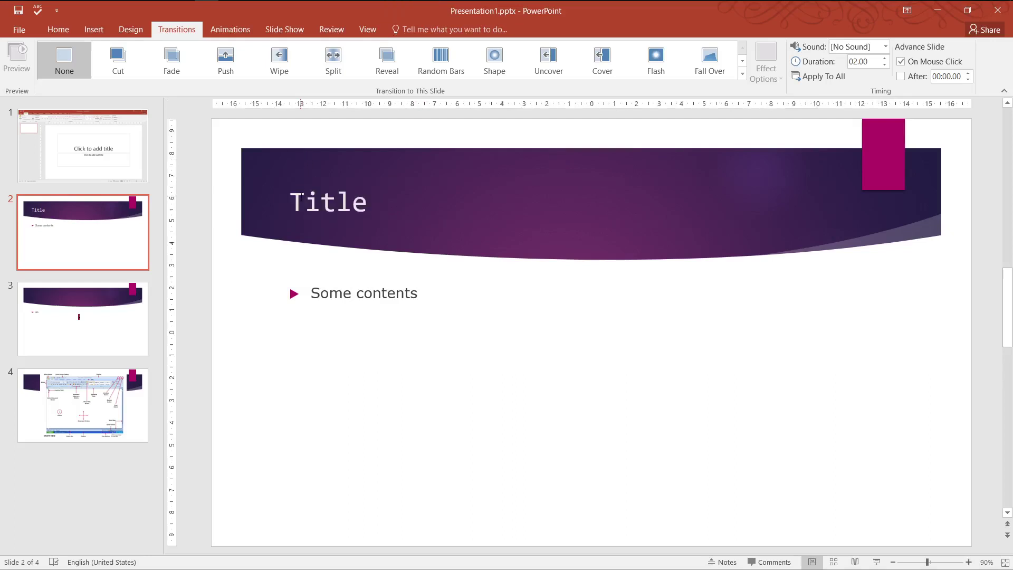
left_click(305, 202)
double_click(329, 208)
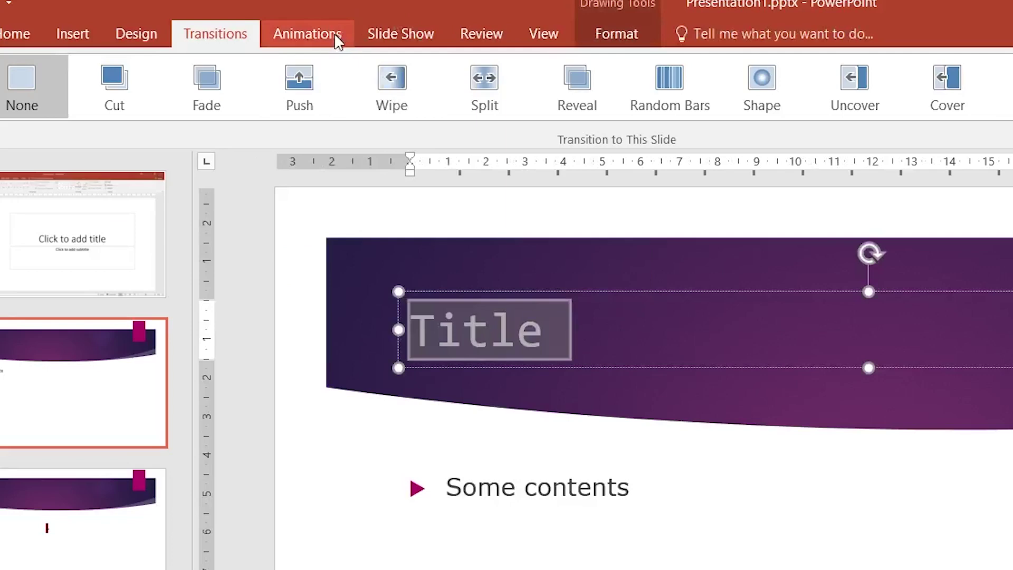
left_click(246, 32)
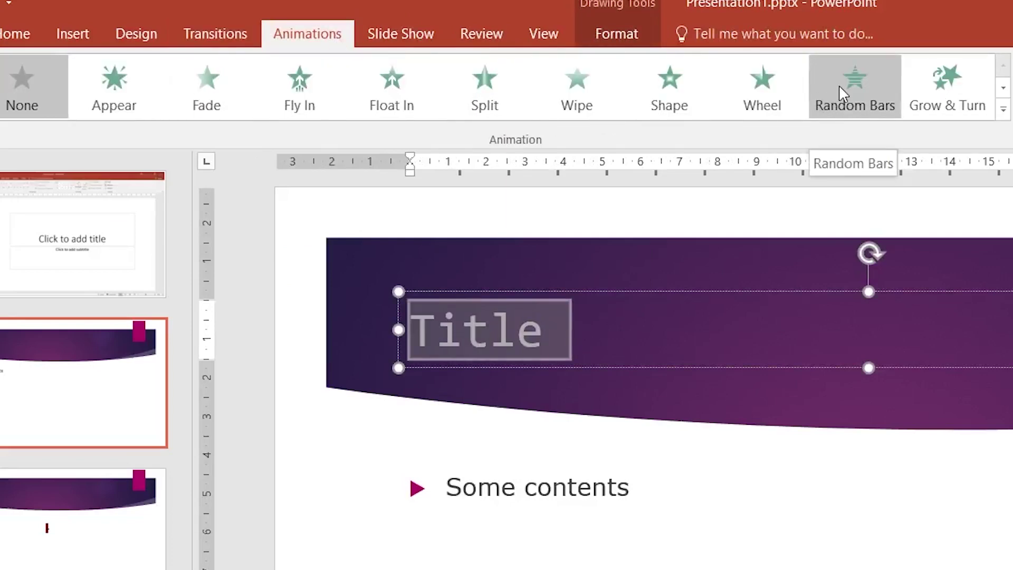
Apply a Fade entrance to the title, then to the whole 'Some contents' line.
left_click(223, 81)
left_click(465, 483)
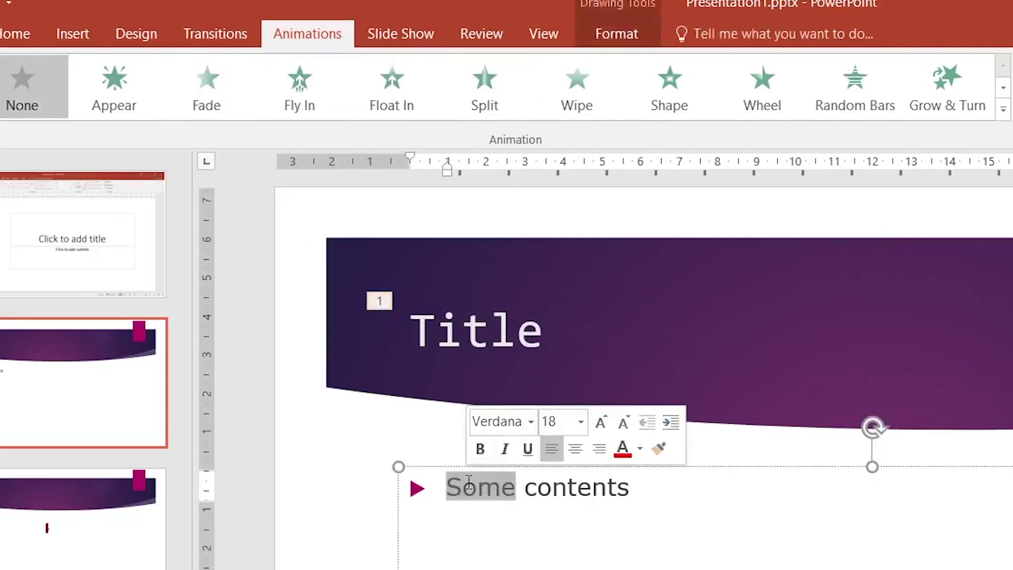
triple_click(472, 488)
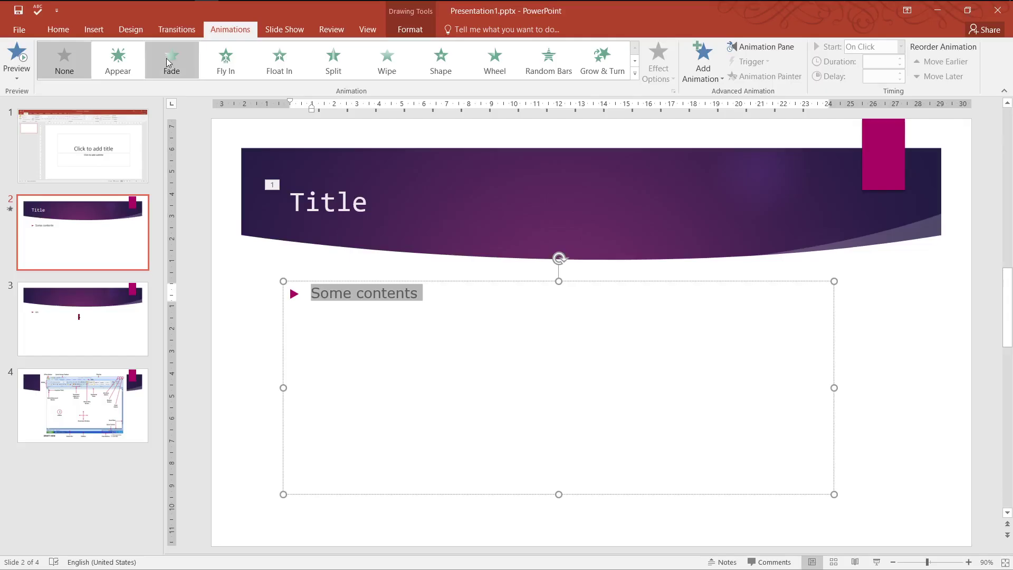
left_click(166, 58)
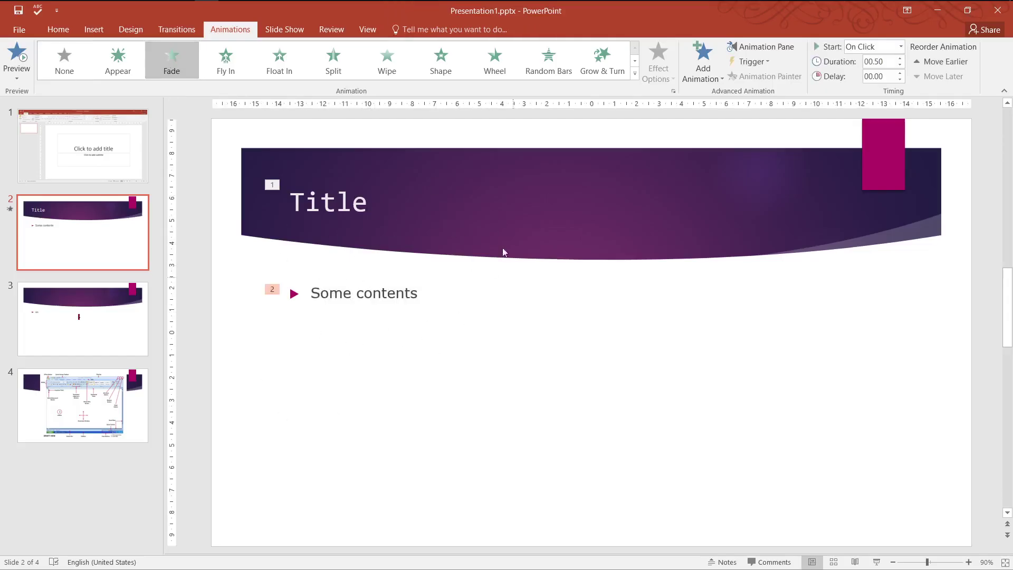
Step to slide 3 and back to slide 2, then return to the transition settings.
left_click(102, 286)
left_click(108, 217)
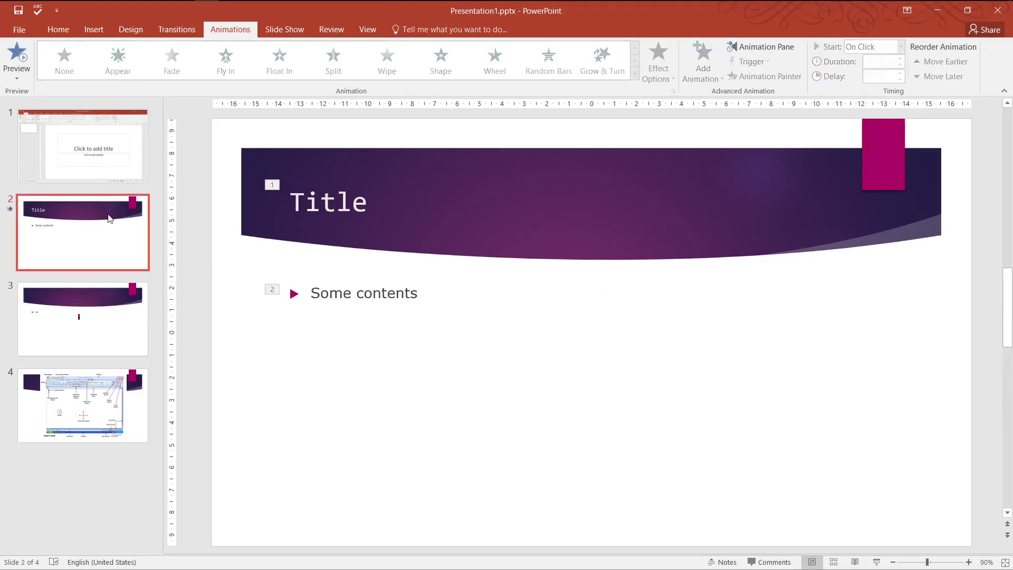
left_click(165, 31)
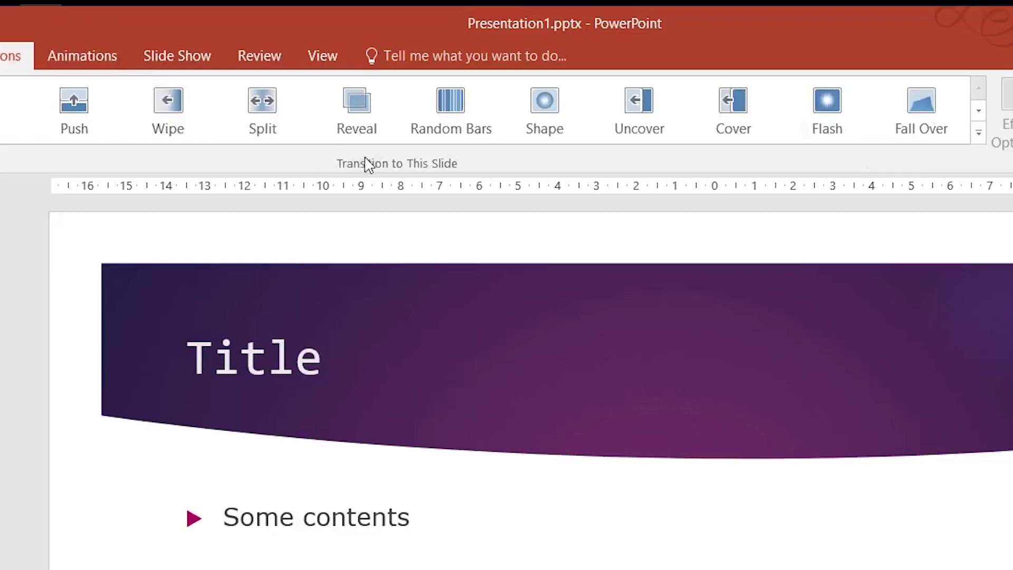
Apply Random Bars to slide 2 and Uncover to slide 3.
left_click(451, 107)
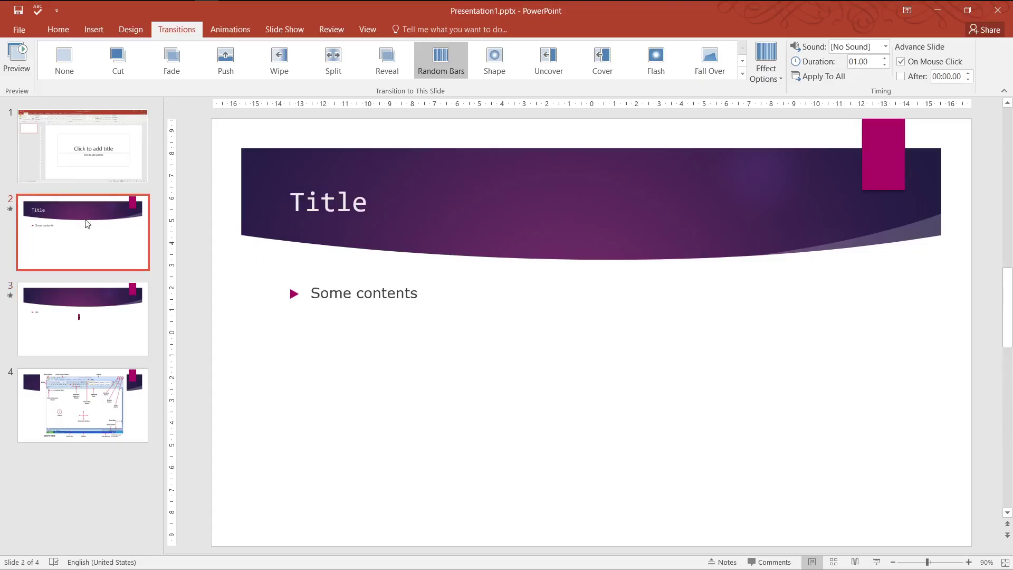
left_click(61, 181)
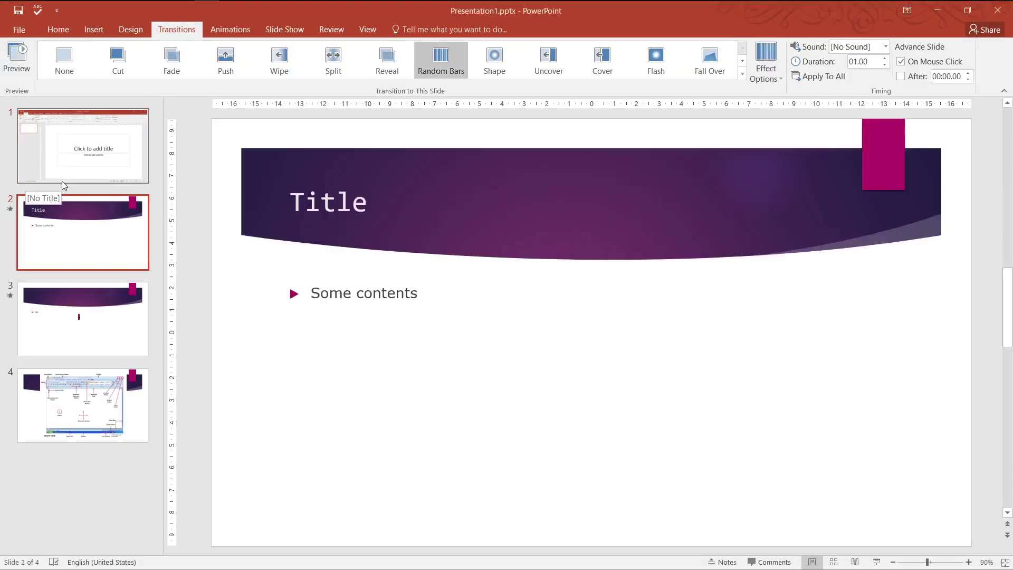
left_click(142, 322)
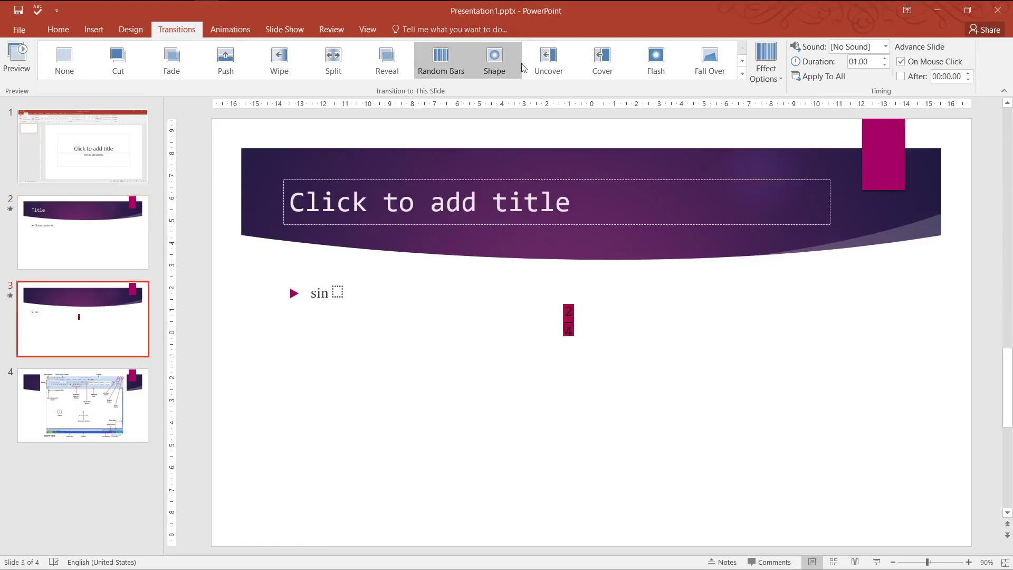
left_click(543, 60)
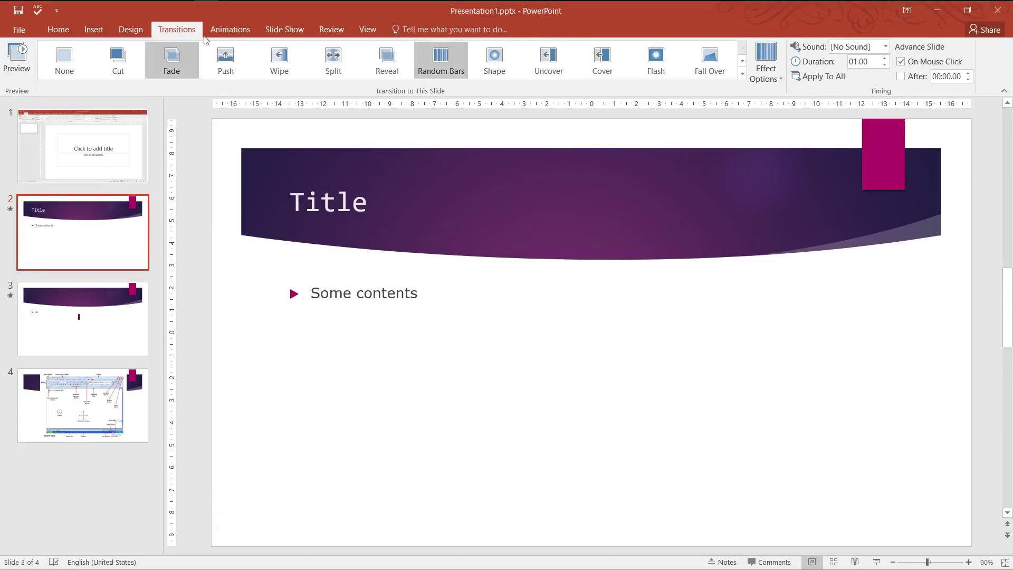
Set slide 2's transition sound to Push, then tick and untick After on slide 4.
left_click(233, 31)
left_click(194, 31)
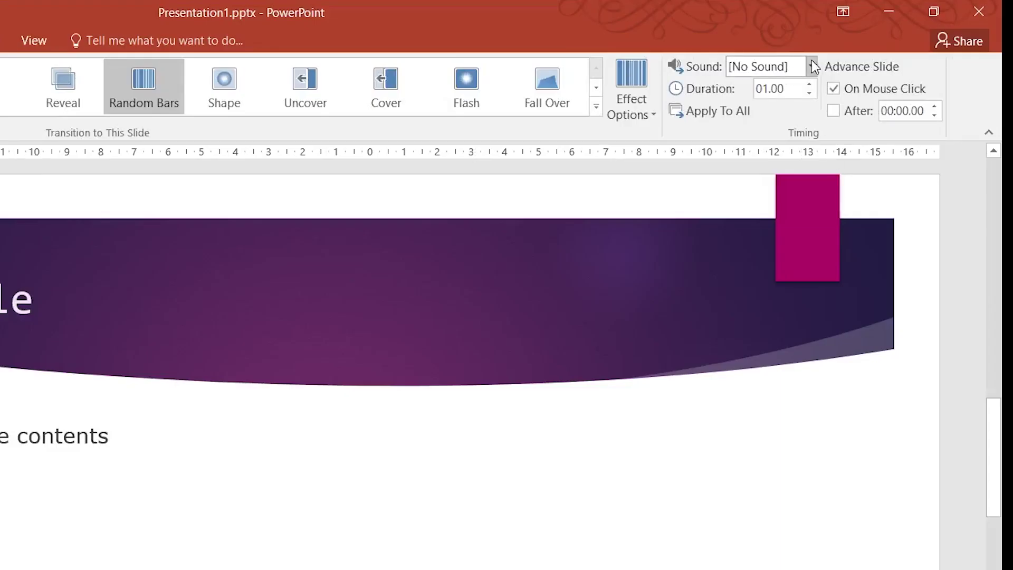
left_click(813, 66)
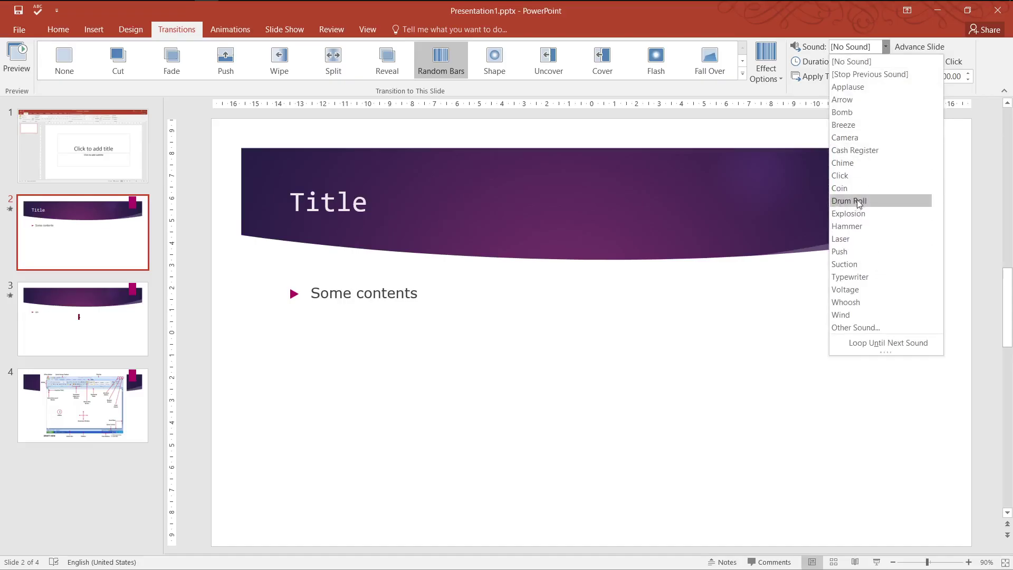
left_click(843, 252)
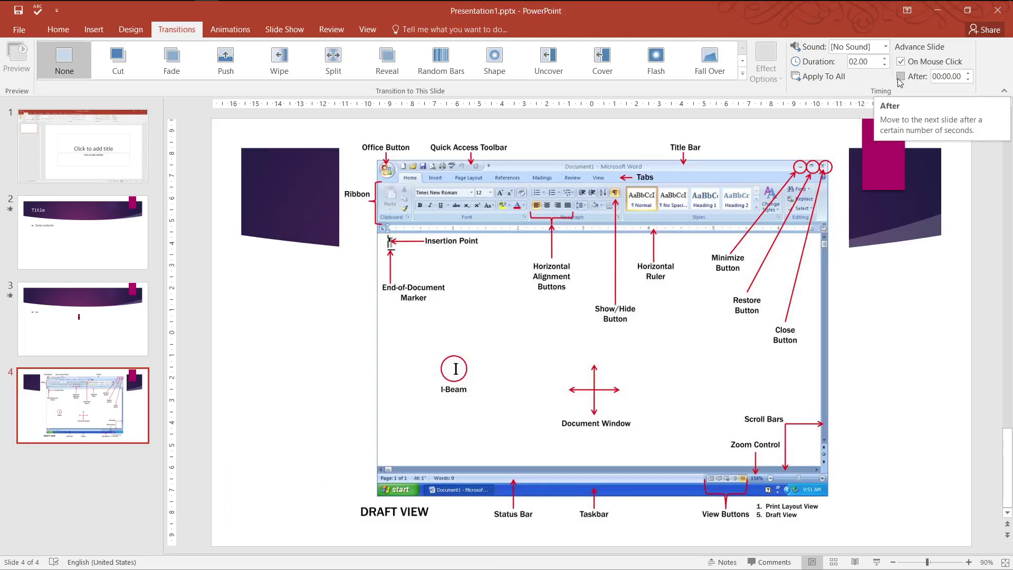
left_click(900, 77)
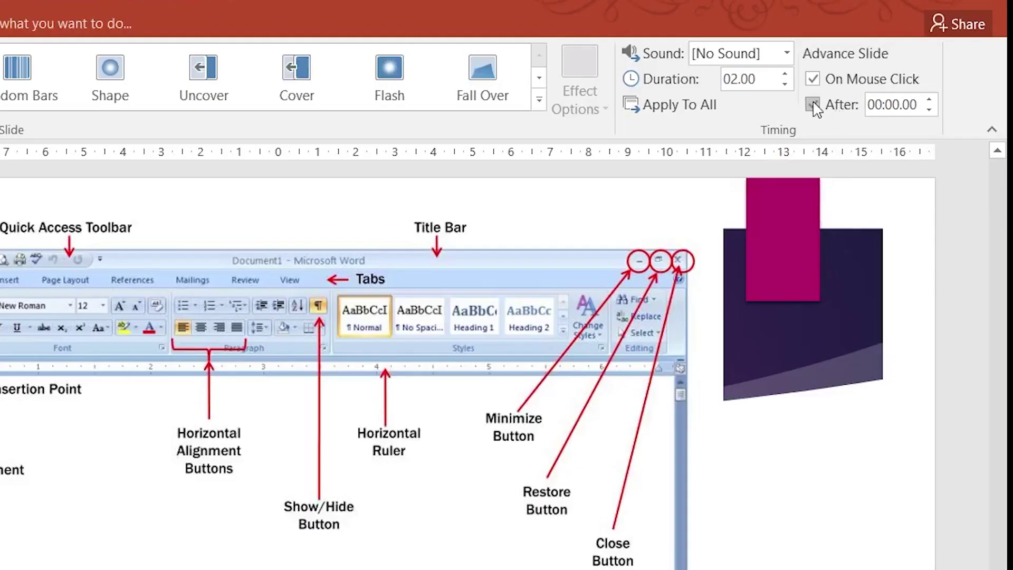
left_click(814, 105)
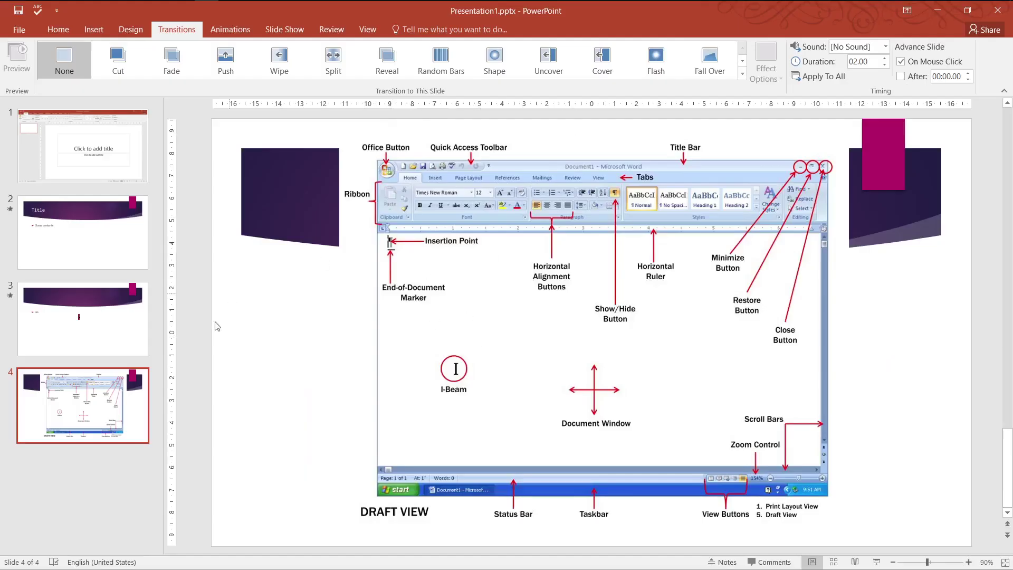
Select the Word screenshot picture on slide 4 and browse the full Add Animation gallery.
left_click(219, 26)
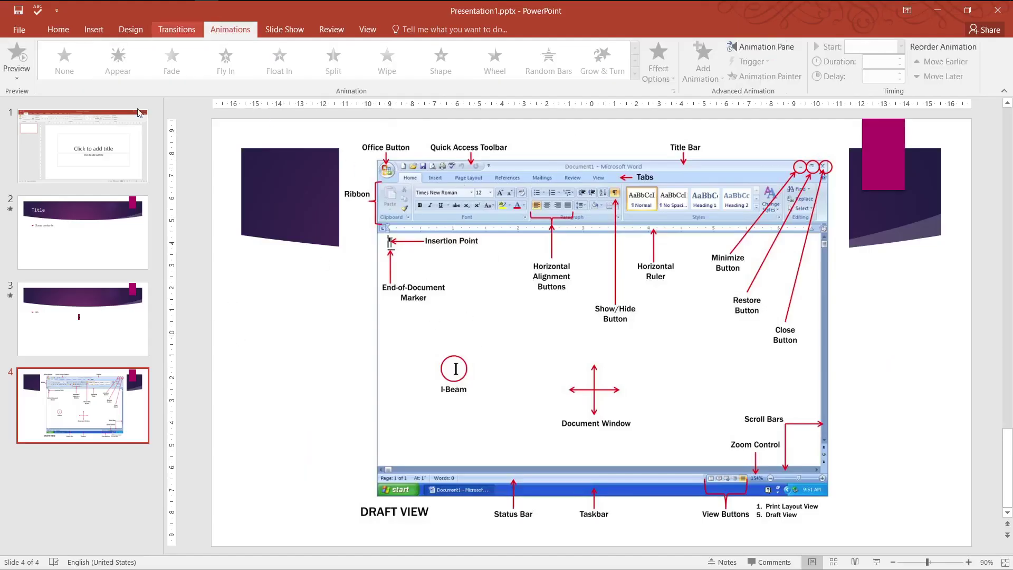
left_click(537, 207)
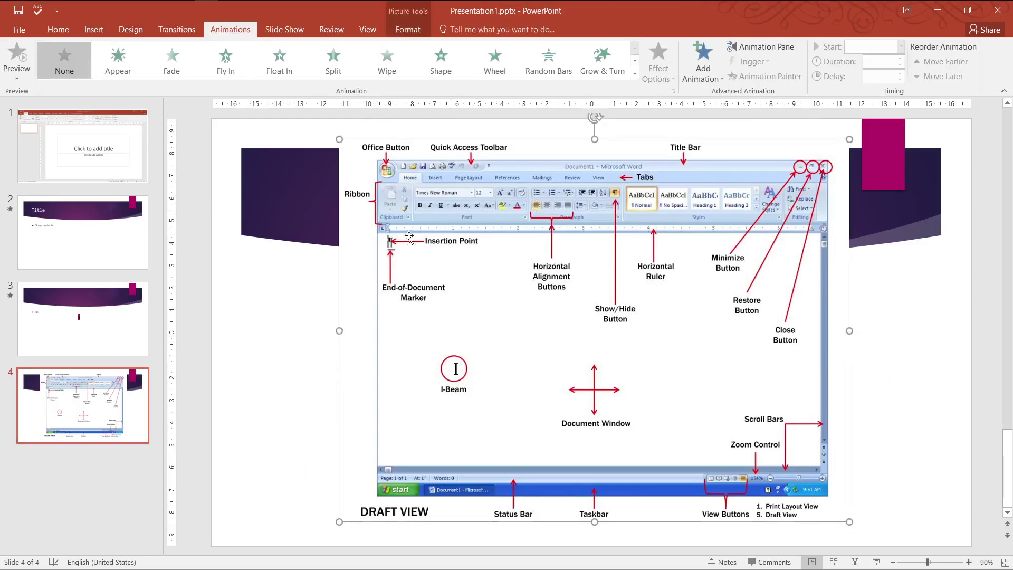
left_click(704, 74)
scroll(816, 312, "down", 3)
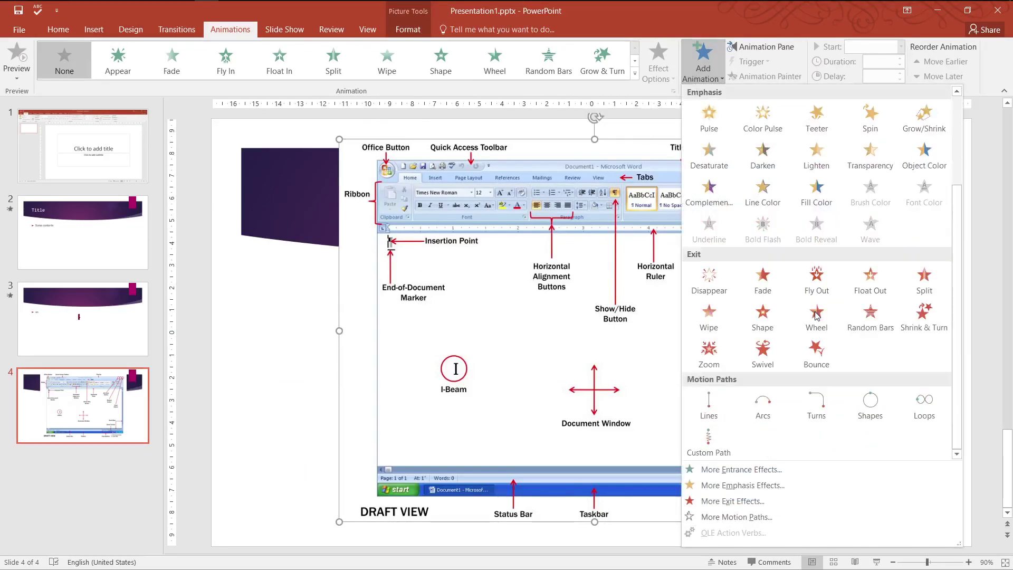
scroll(850, 335, "up", 3)
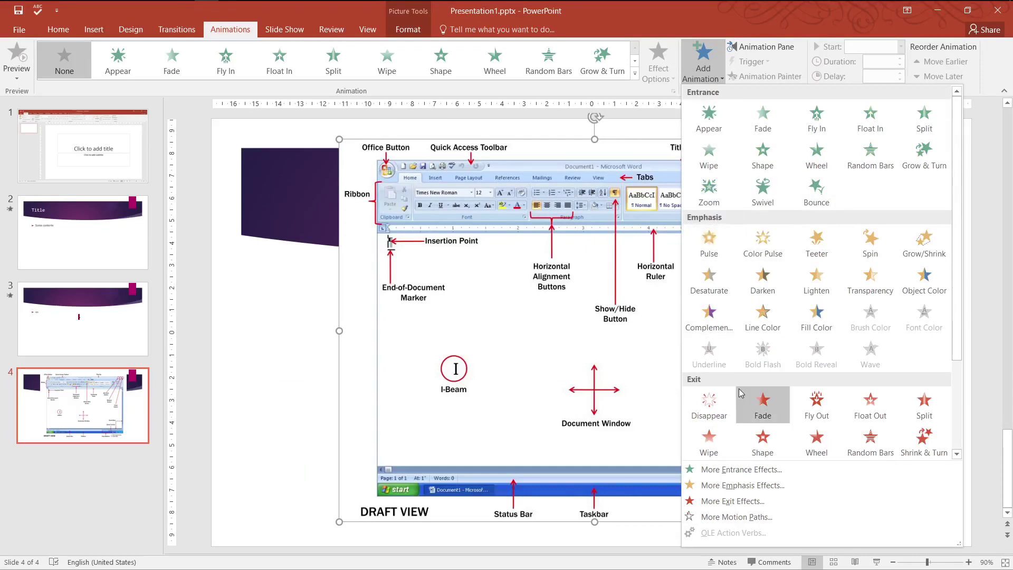
scroll(741, 393, "down", 3)
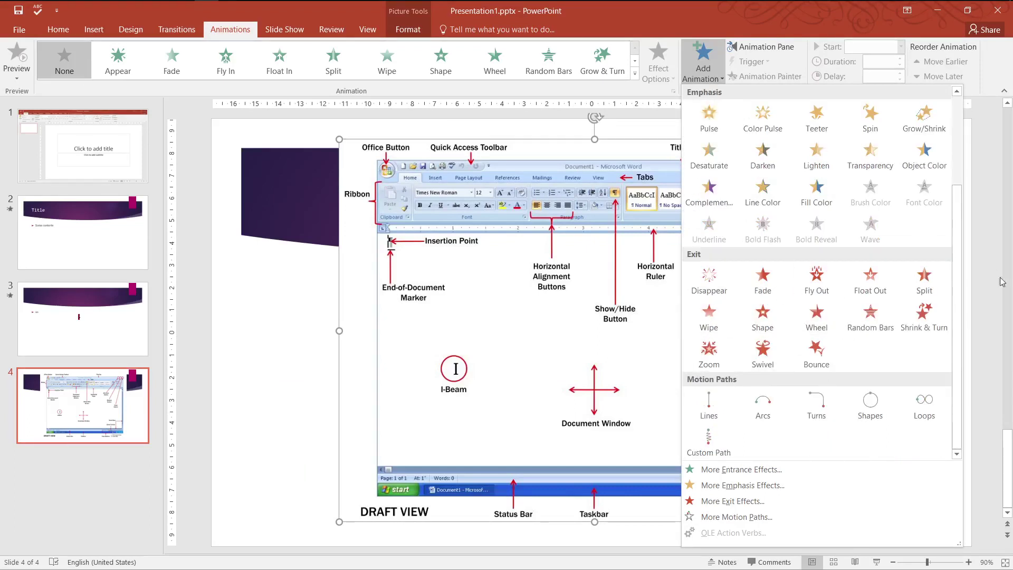
scroll(843, 386, "up", 3)
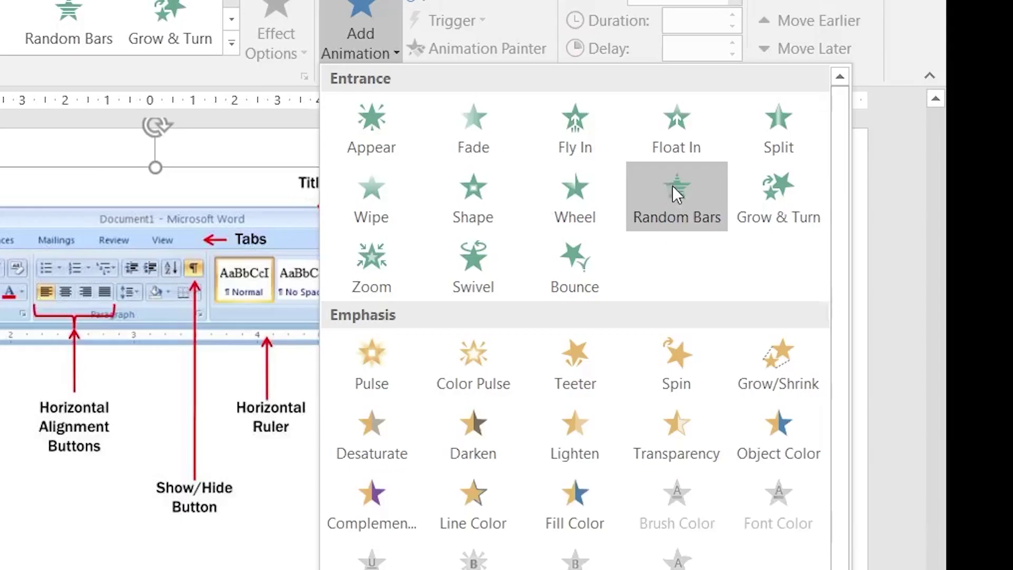
Apply Grow & Turn to the picture, then replace it with a Fade entrance.
left_click(925, 150)
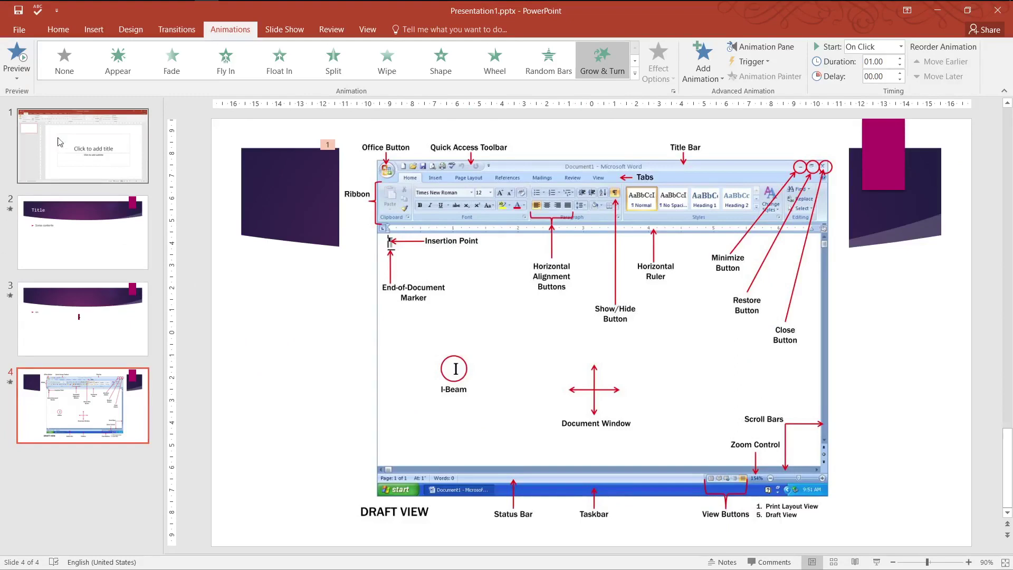
left_click(174, 62)
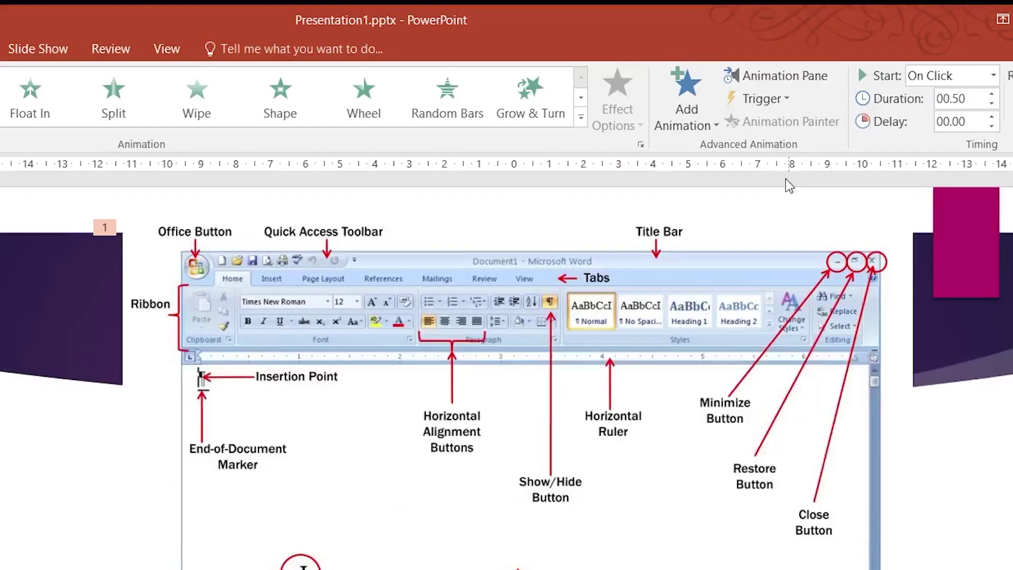
Open the Animation Pane, stepping to slide 3 and back so slide 4's Fade entry is listed.
left_click(765, 48)
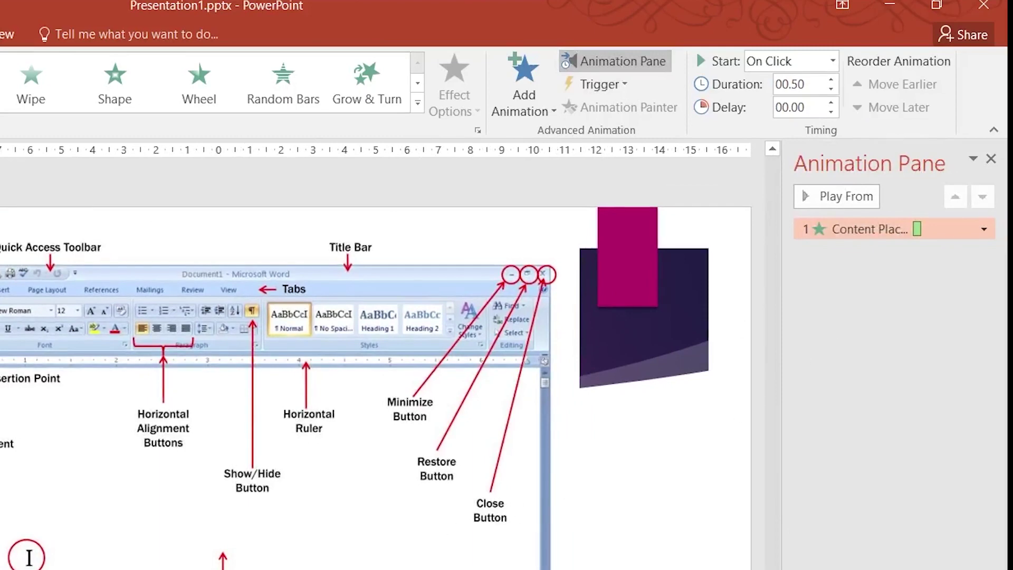
key("ctrl+z")
key("ctrl+z")
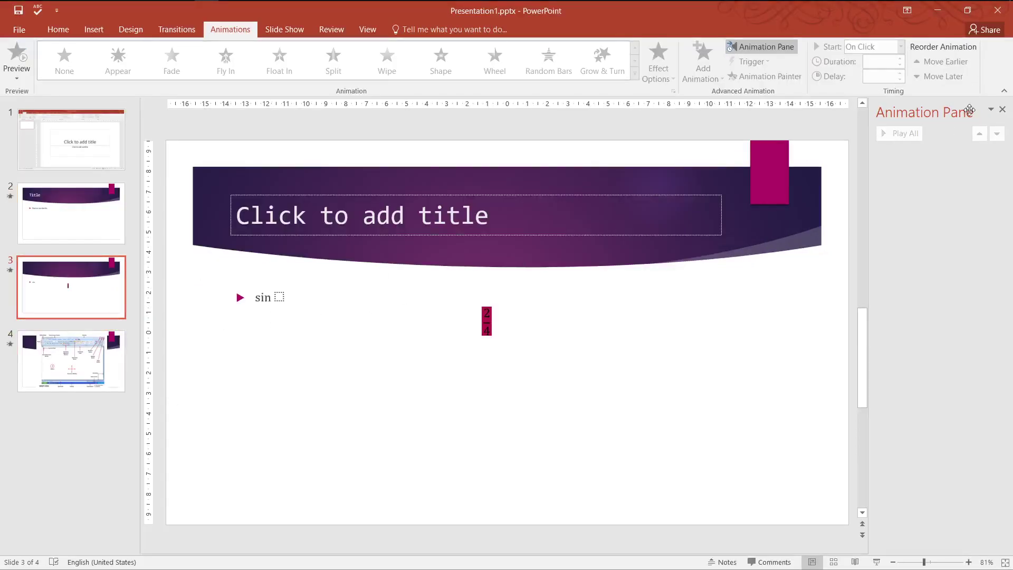
key("Page_Down")
left_click(902, 154)
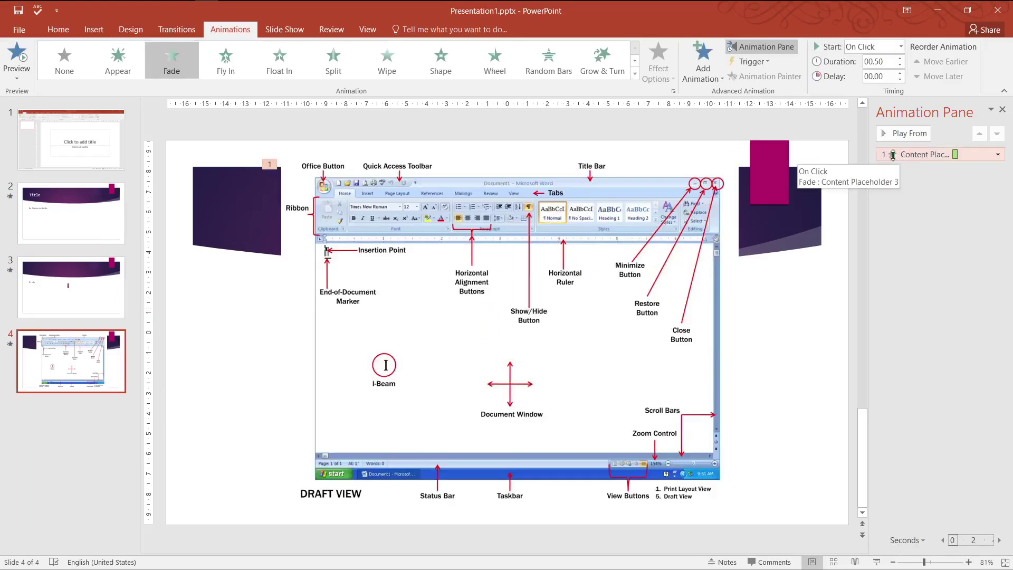
left_click(895, 138)
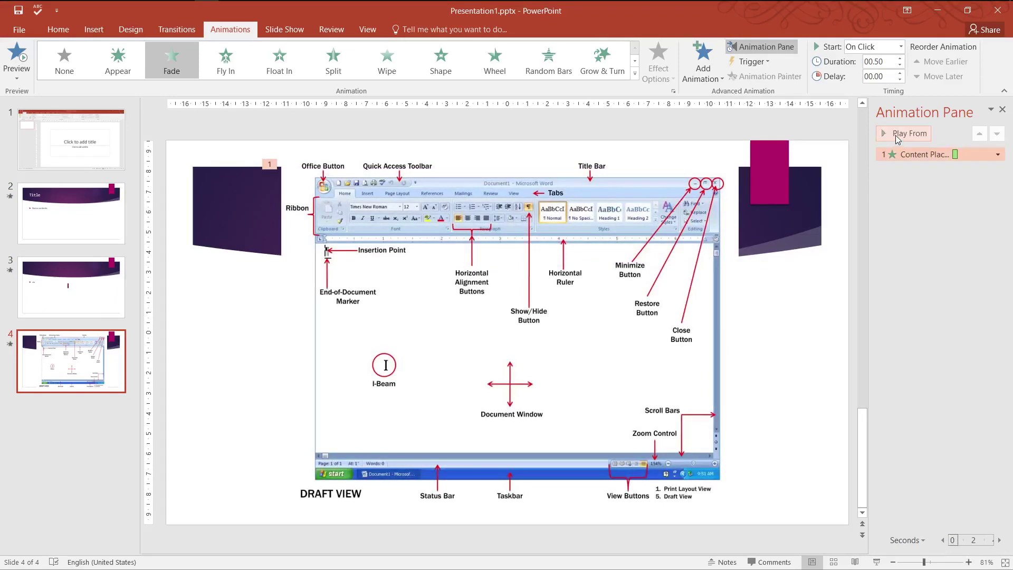
left_click(894, 136)
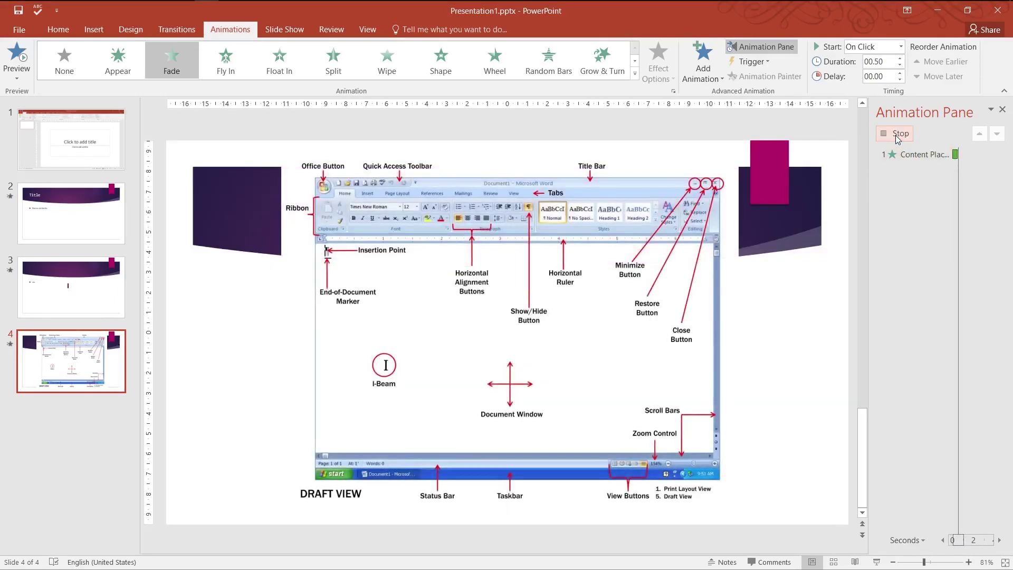
left_click(999, 540)
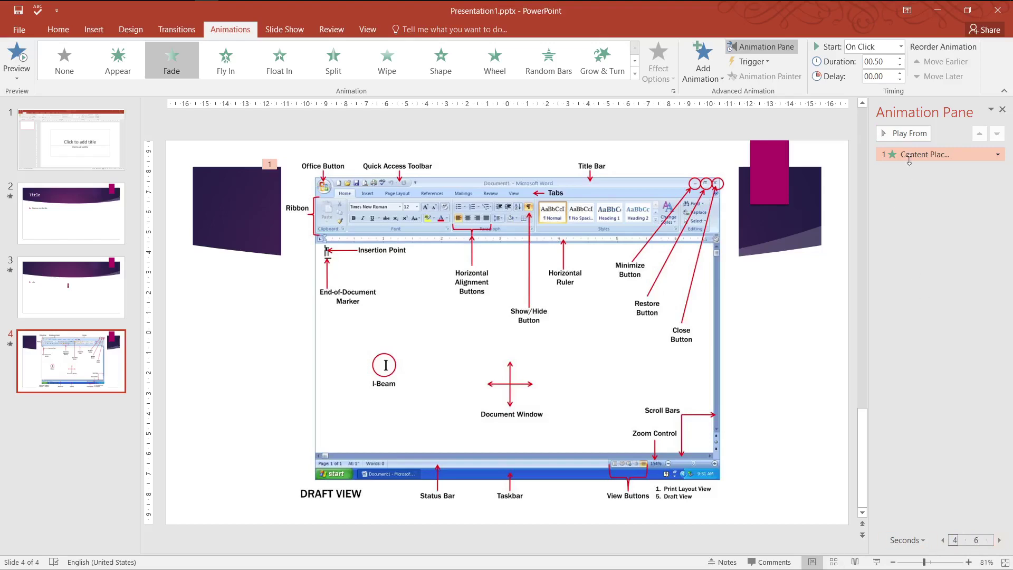
left_click(907, 136)
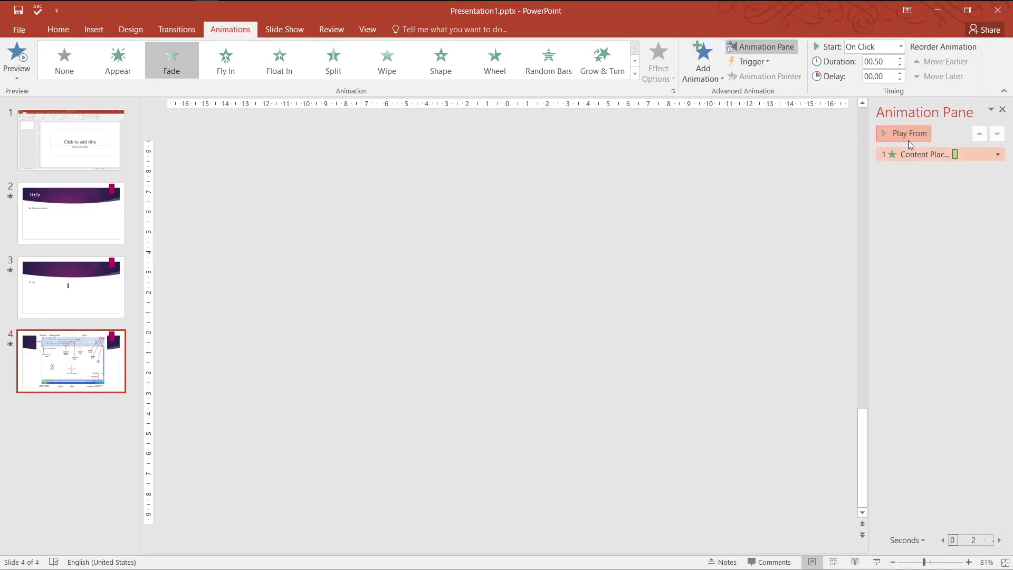
left_click(907, 138)
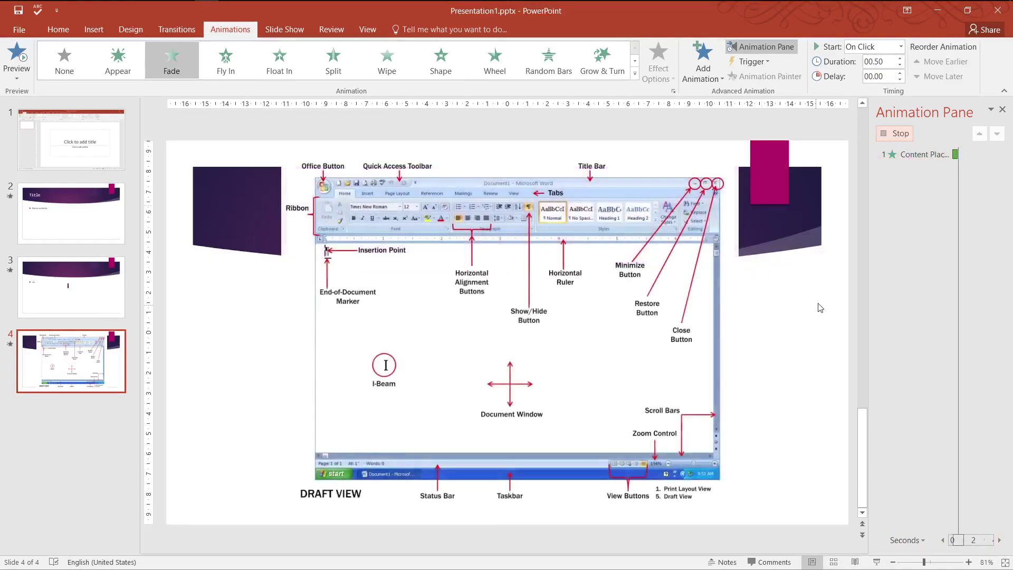
left_click(866, 50)
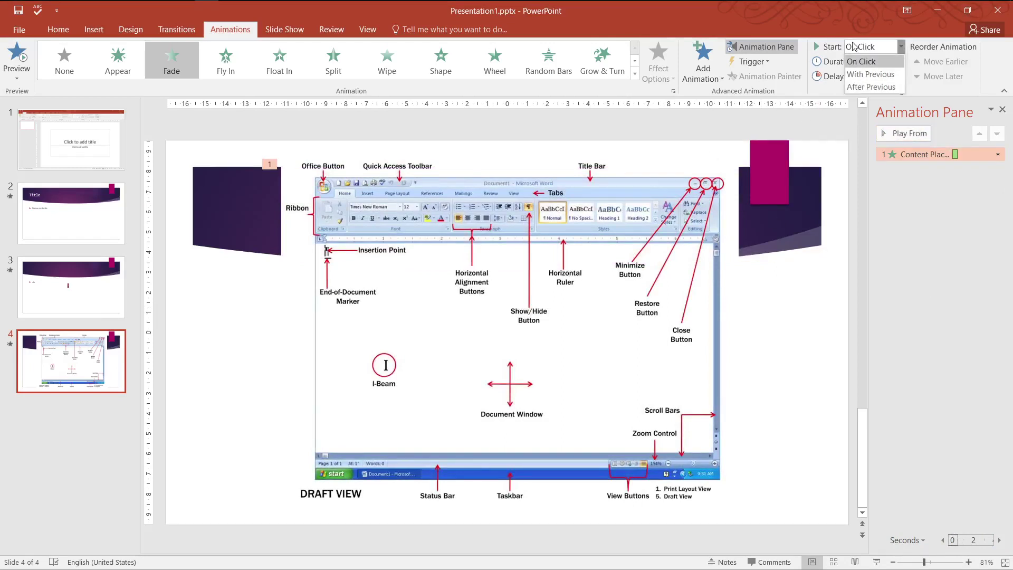
left_click(872, 62)
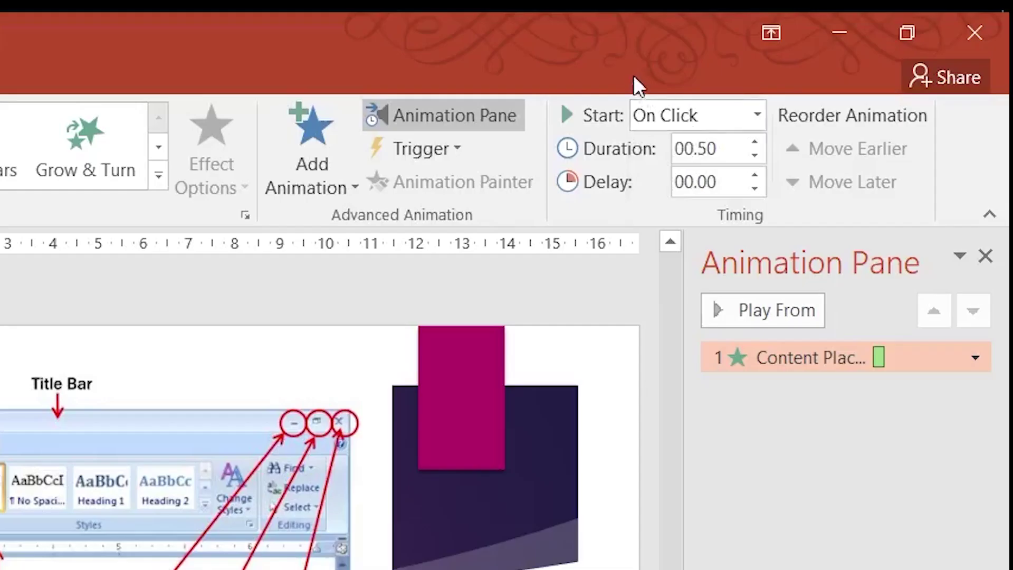
left_click(633, 115)
left_click(587, 73)
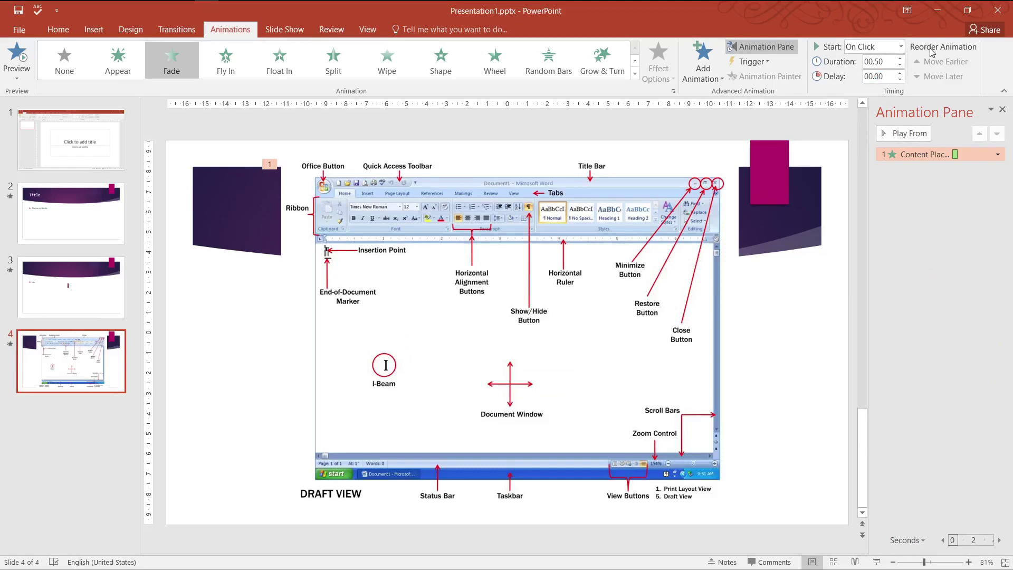
On slide 2, select the 'Some contents' animation and move it earlier, ahead of the title.
left_click(71, 232)
left_click(294, 296)
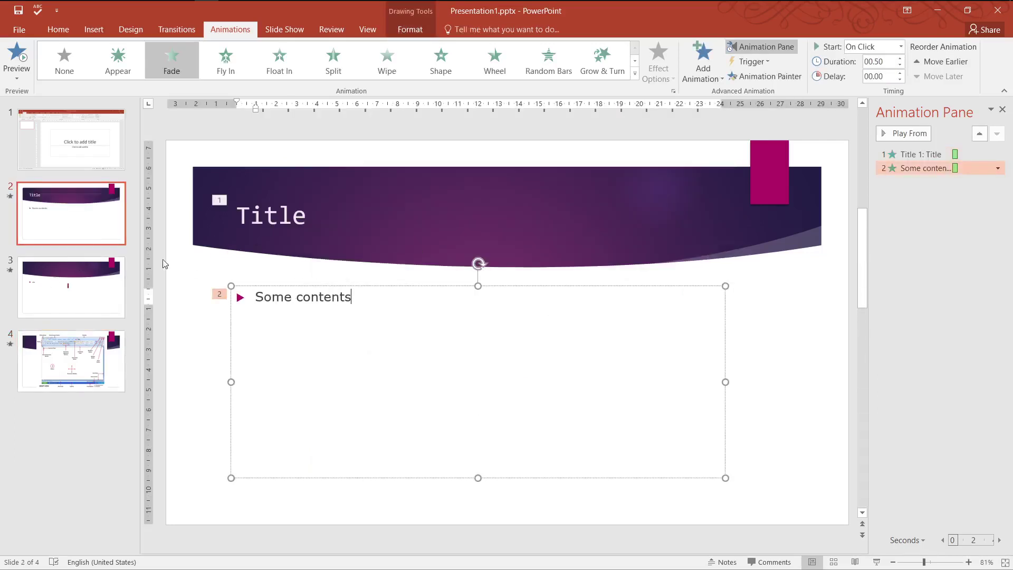
left_click(225, 260)
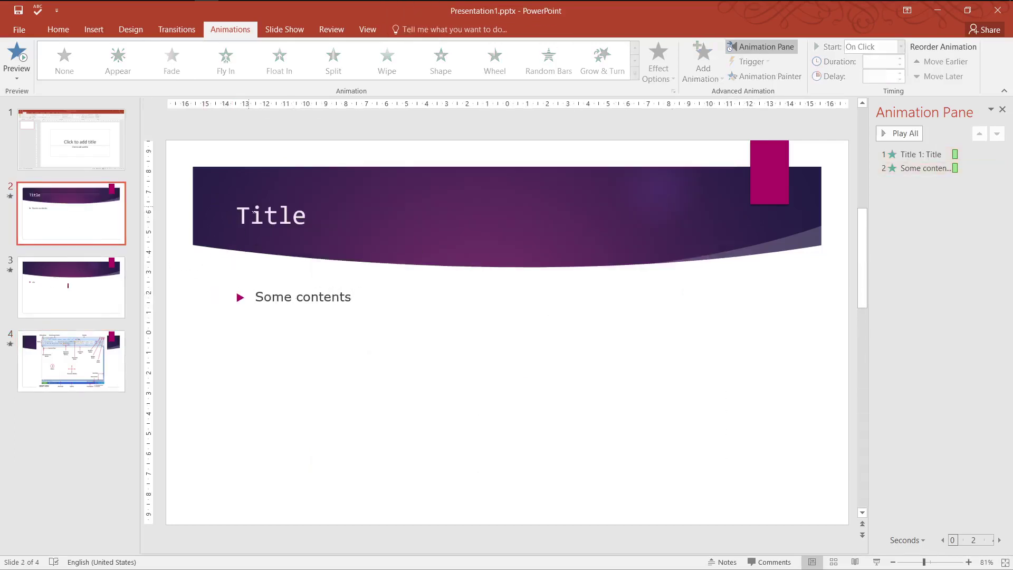
left_click(248, 214)
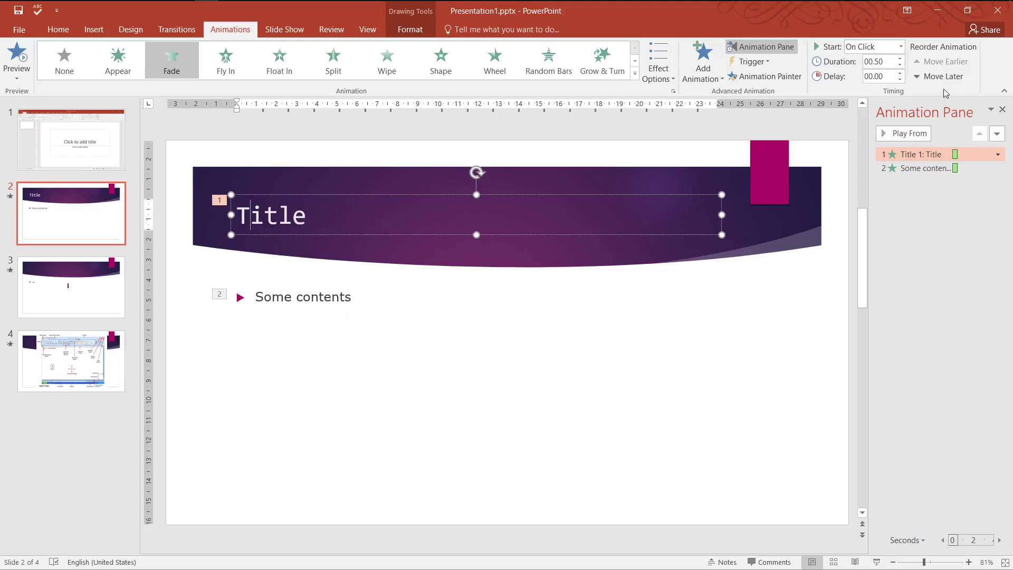
left_click(417, 280)
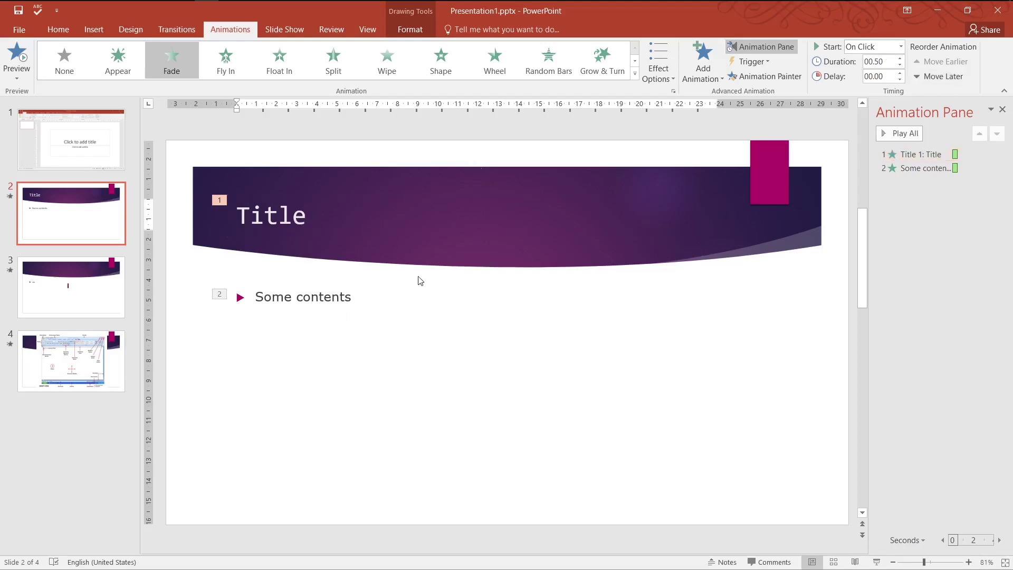
left_click(331, 300)
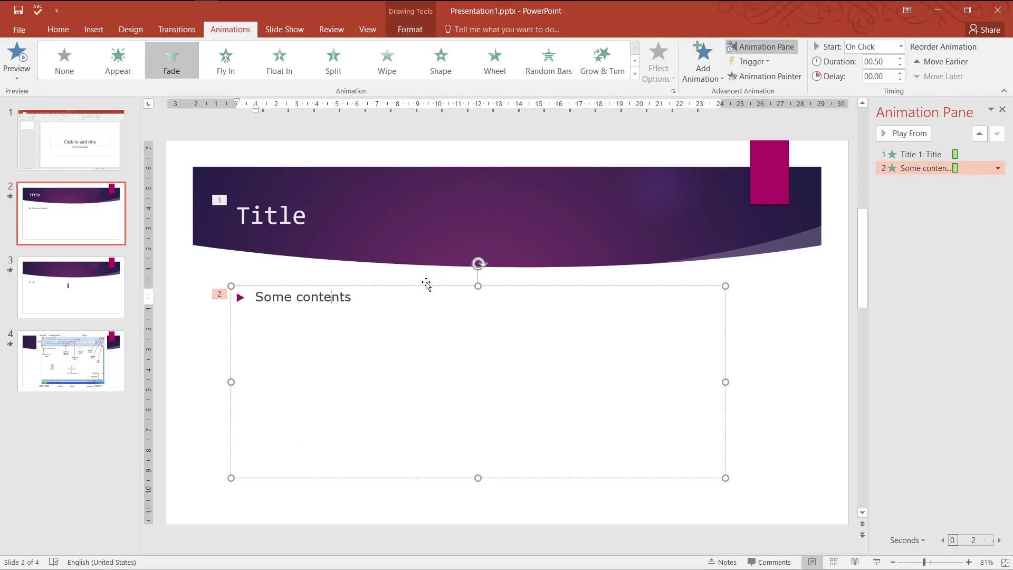
left_click(934, 62)
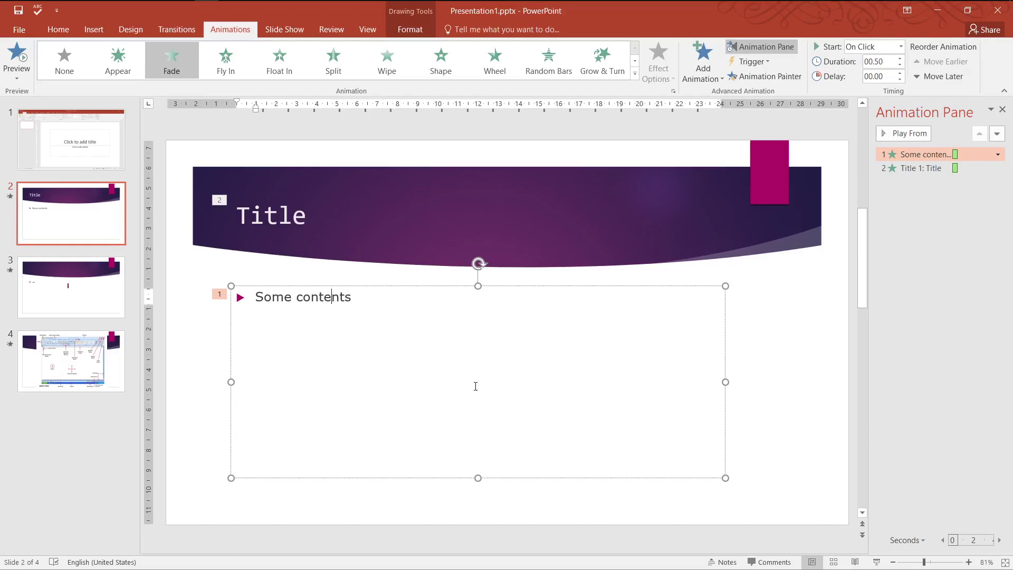
left_click(876, 562)
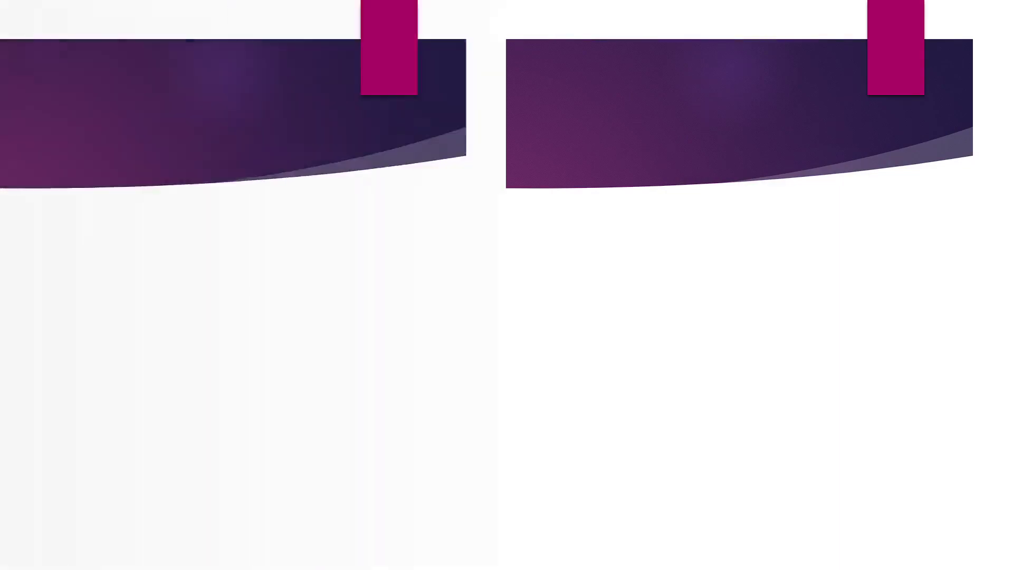
key("Escape")
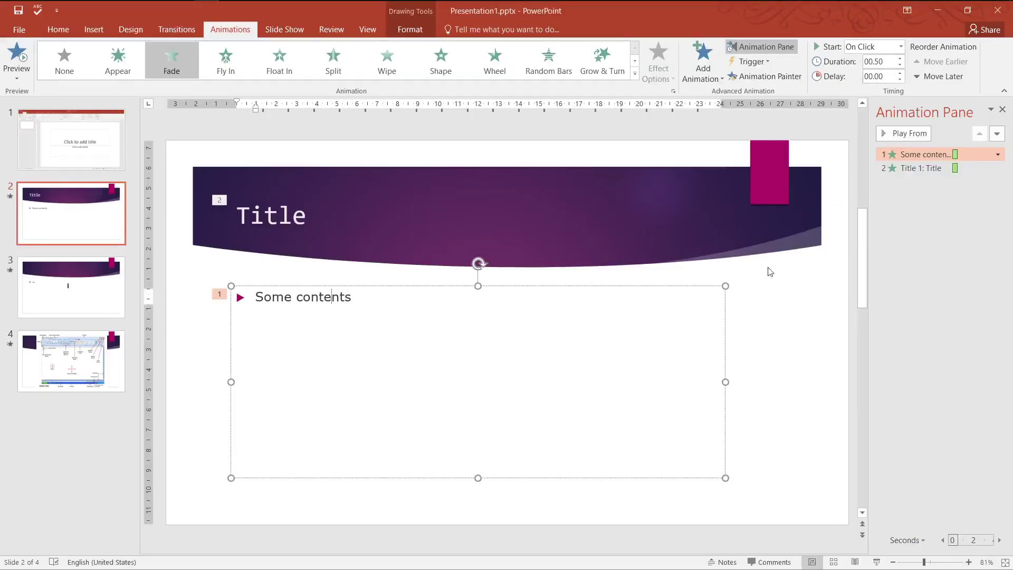
Close the Animation Pane so slide 2's Title and 'Some contents' text fill the editing area.
left_click(1003, 111)
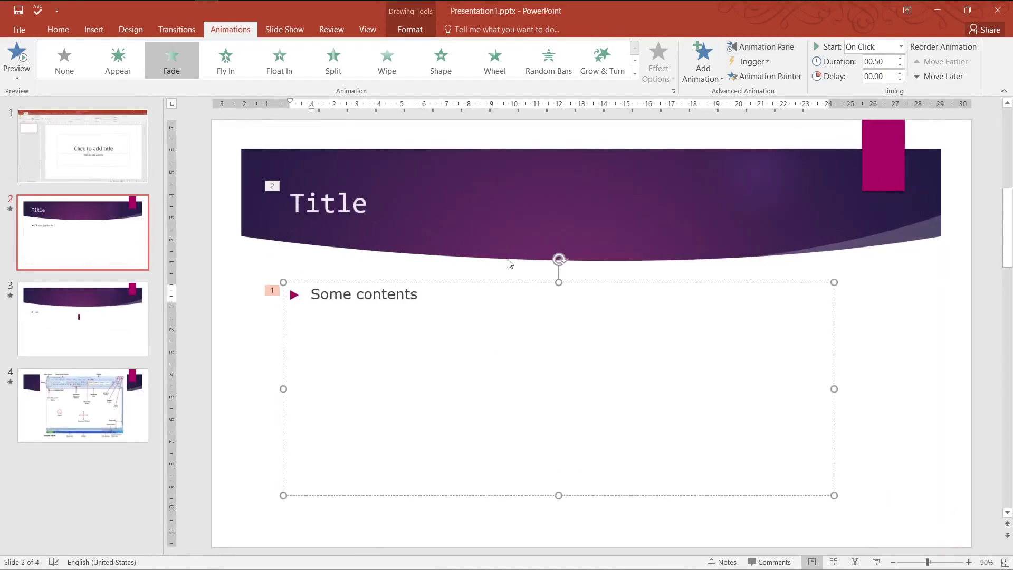